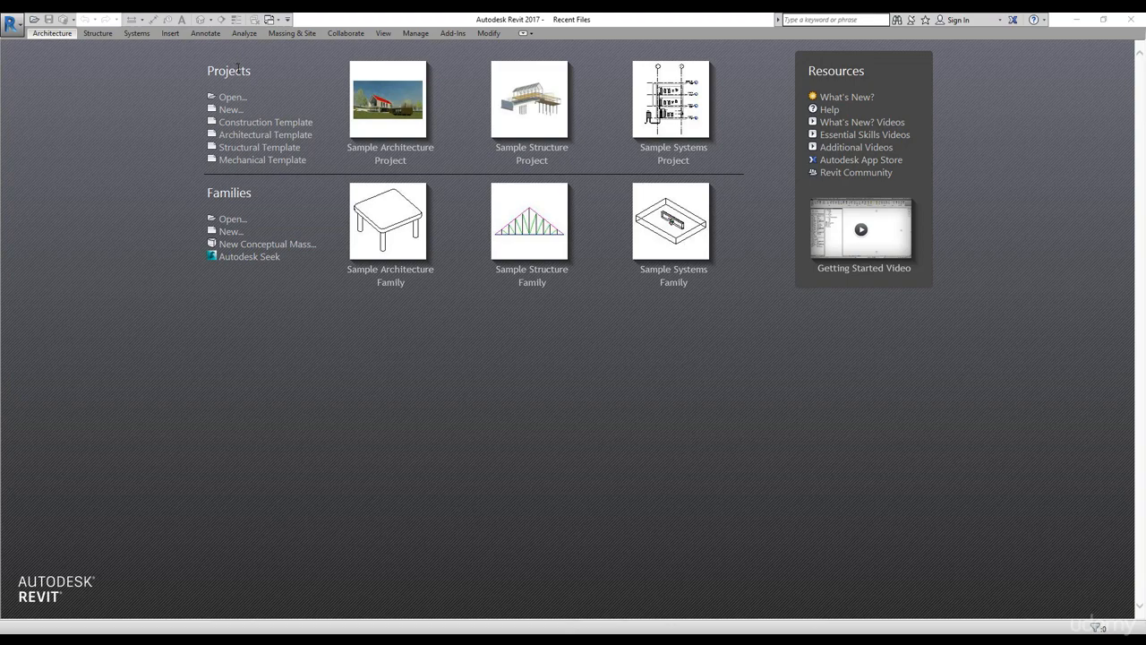
Examine the Projects, Families and Resources sections of the Recent Files start page
left_click_drag(217, 70, 244, 71)
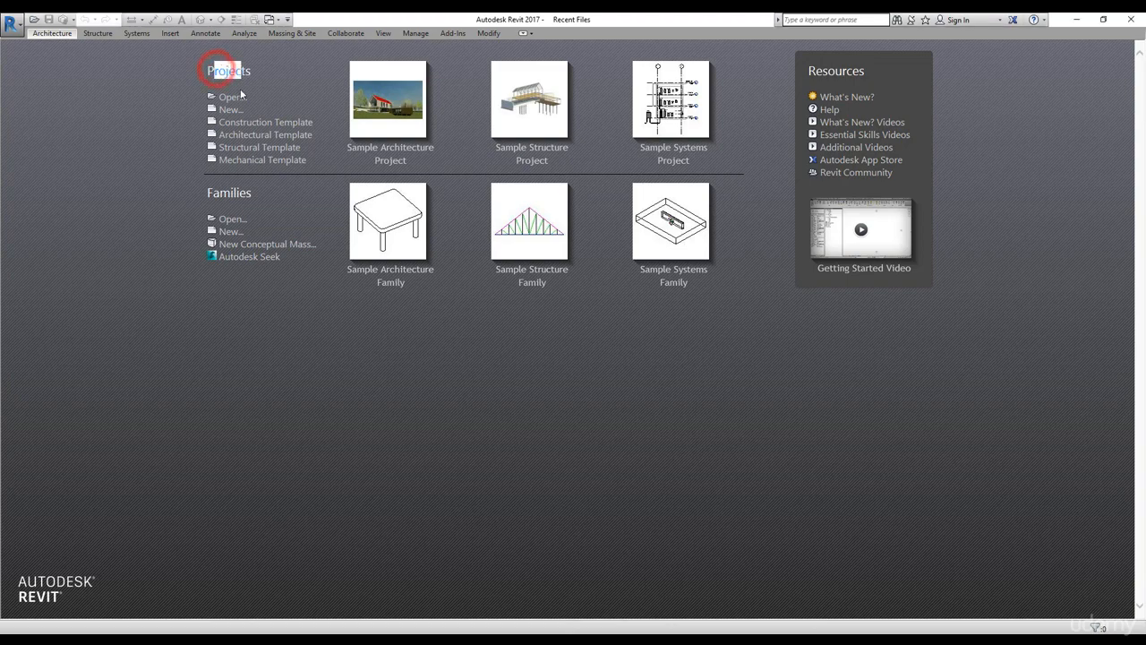
left_click_drag(211, 193, 252, 195)
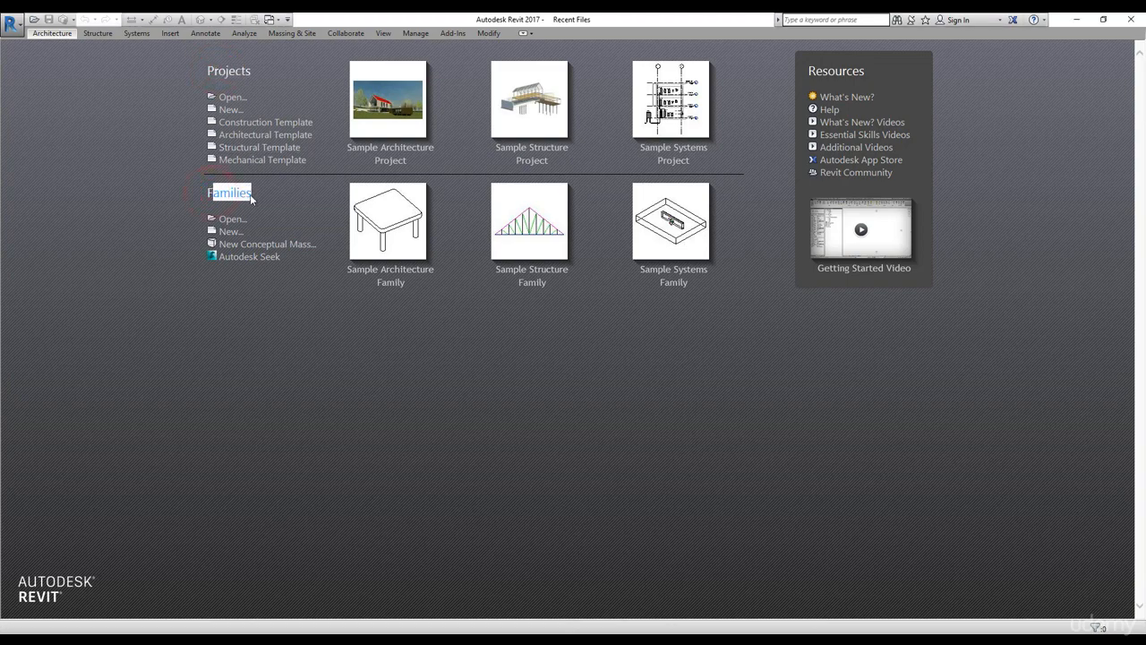
left_click_drag(822, 71, 861, 71)
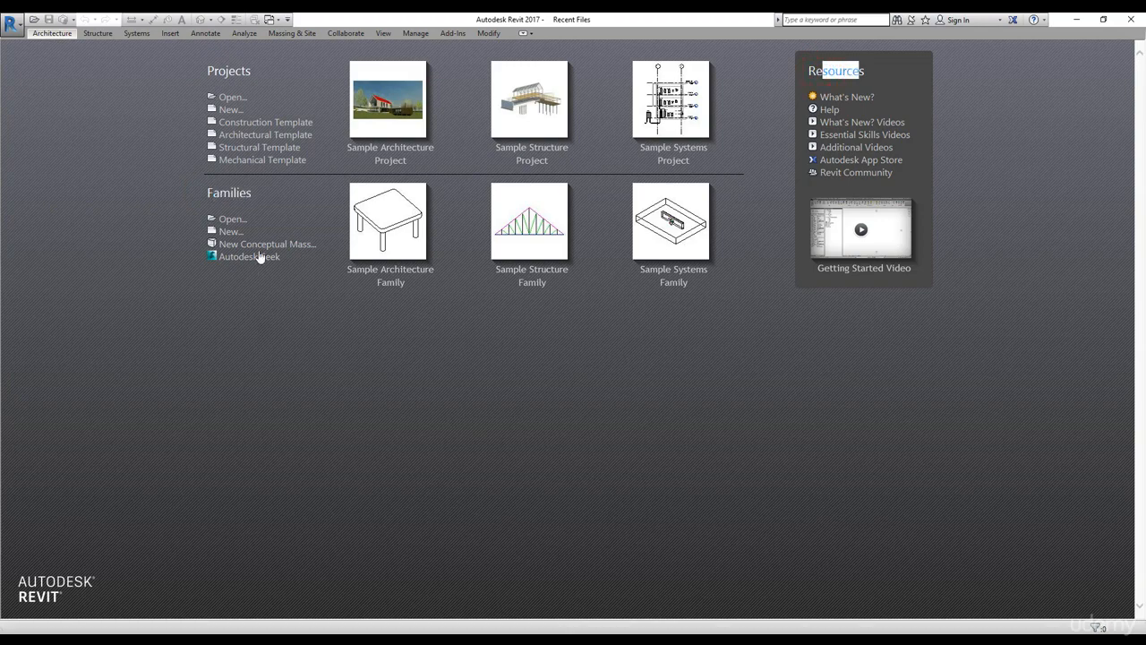
left_click_drag(212, 70, 244, 71)
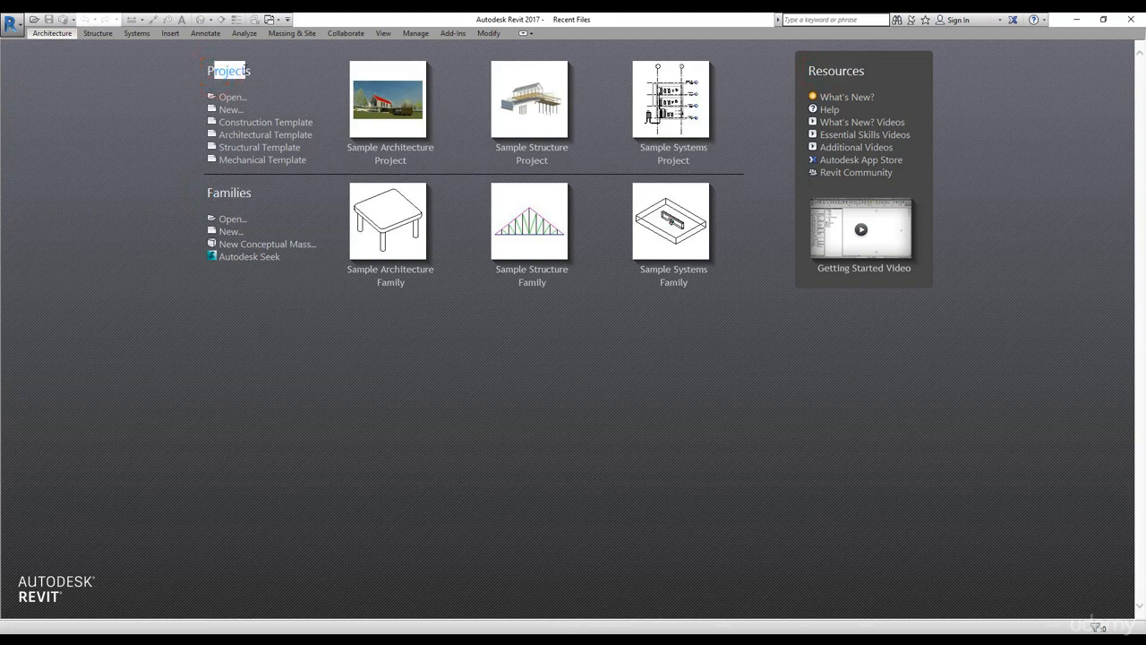
left_click(235, 73)
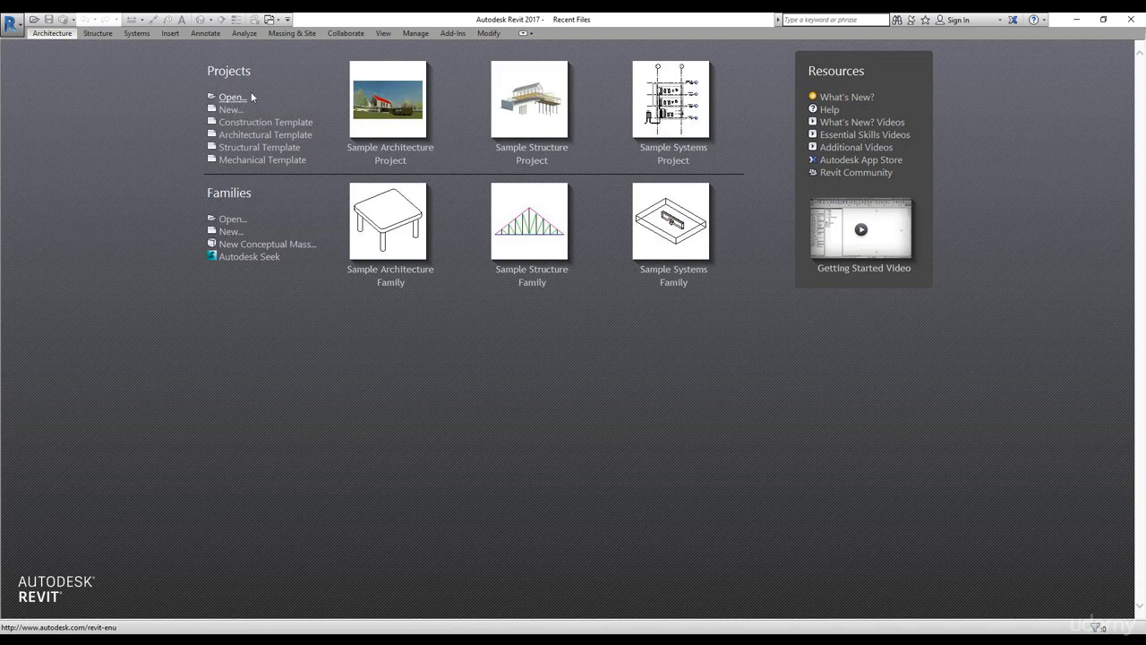
Open the file browser for existing projects, look over the Generic folder, and cancel without opening a file
left_click(229, 99)
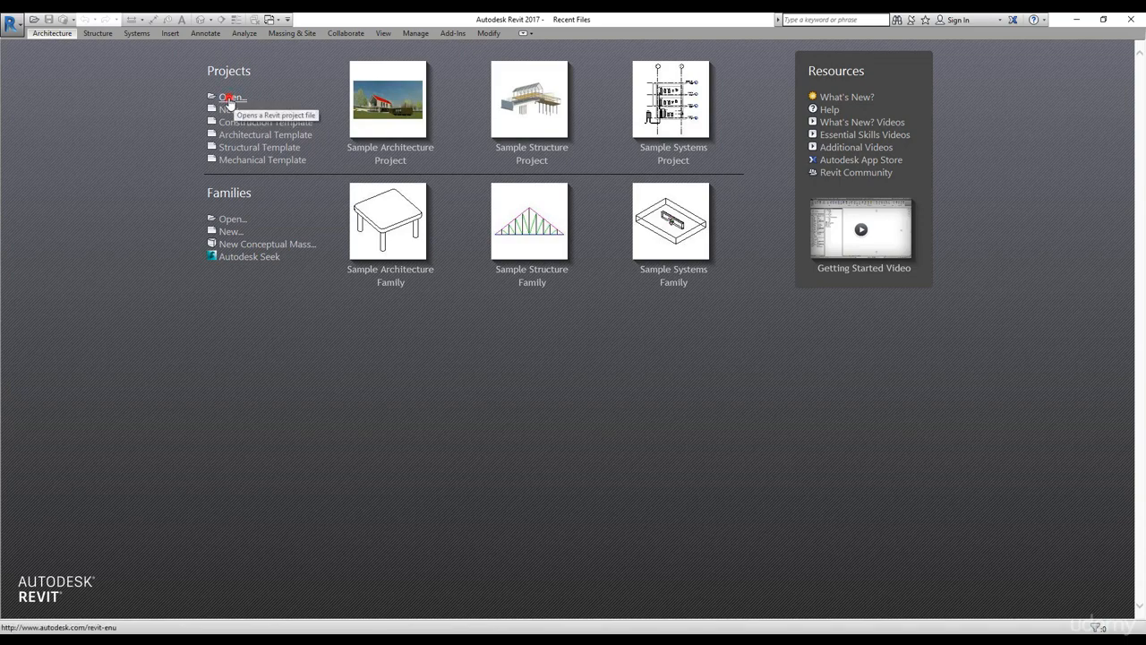
left_click_drag(517, 166, 555, 152)
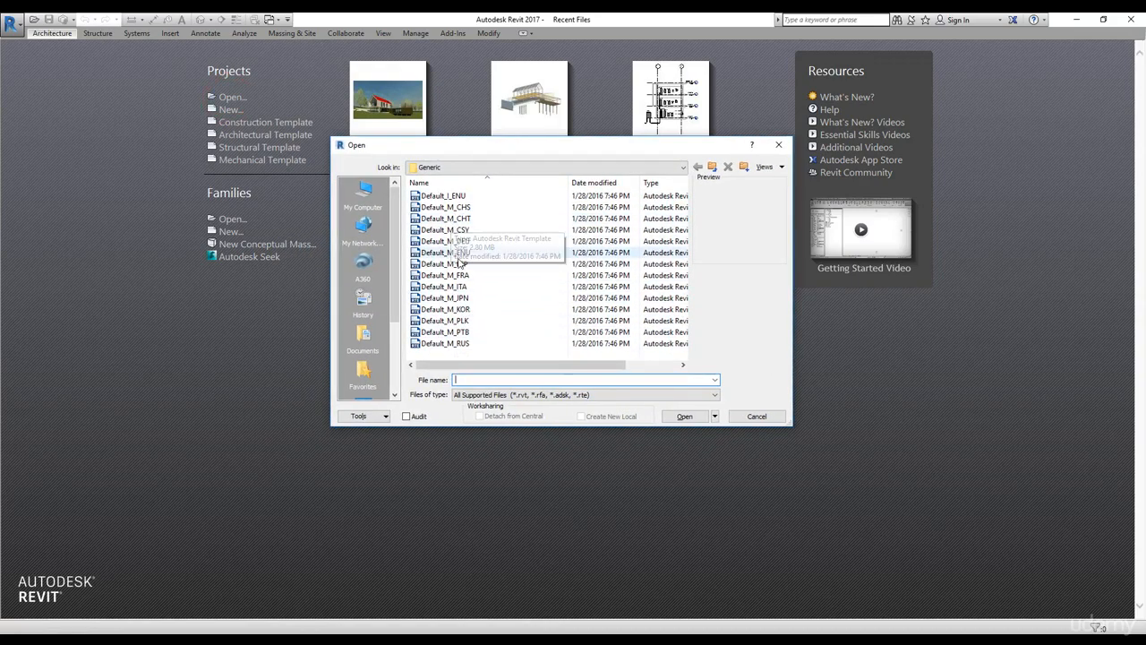
left_click(758, 417)
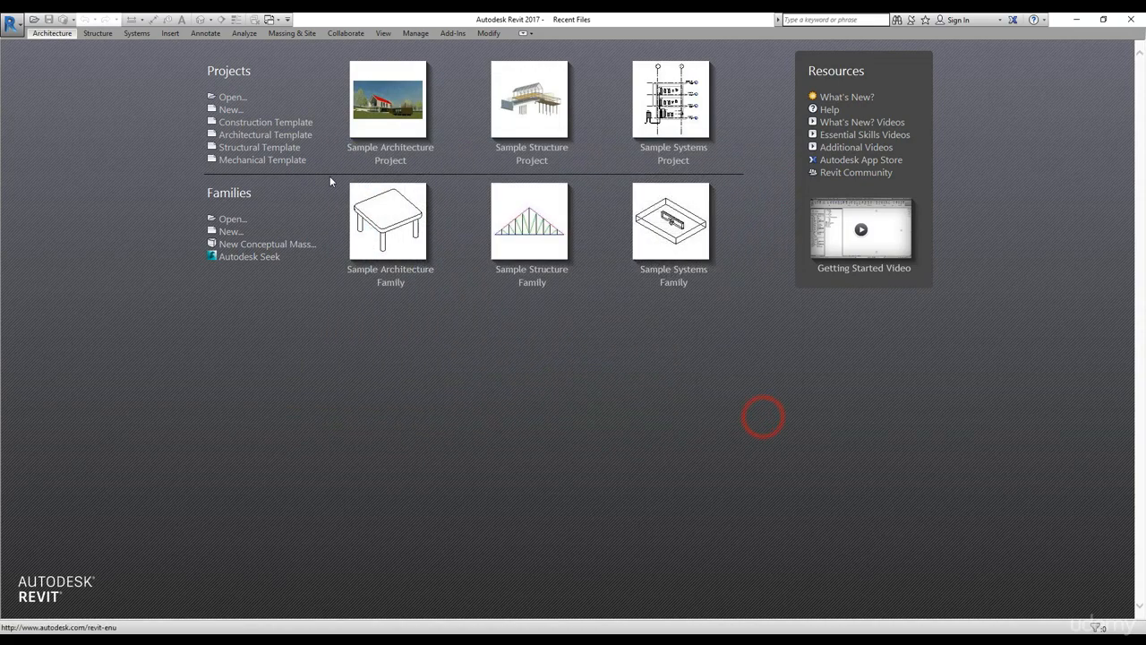
Start a new project and review the available template file choices, leaving Construction Template selected
left_click(229, 111)
left_click_drag(515, 222, 516, 242)
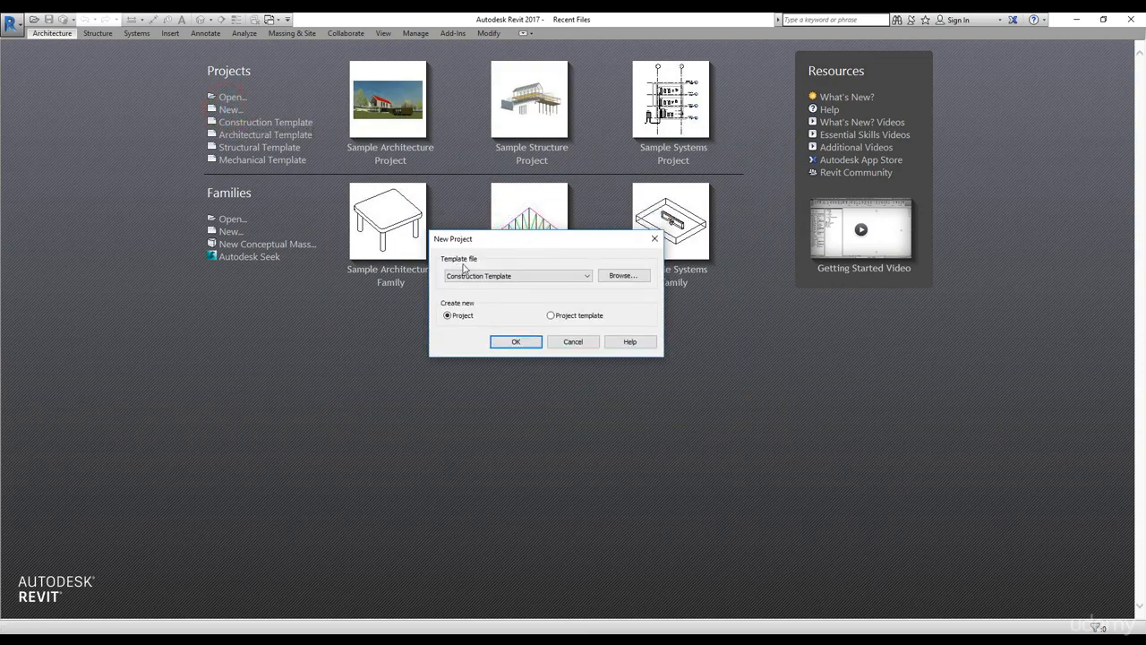
left_click(578, 279)
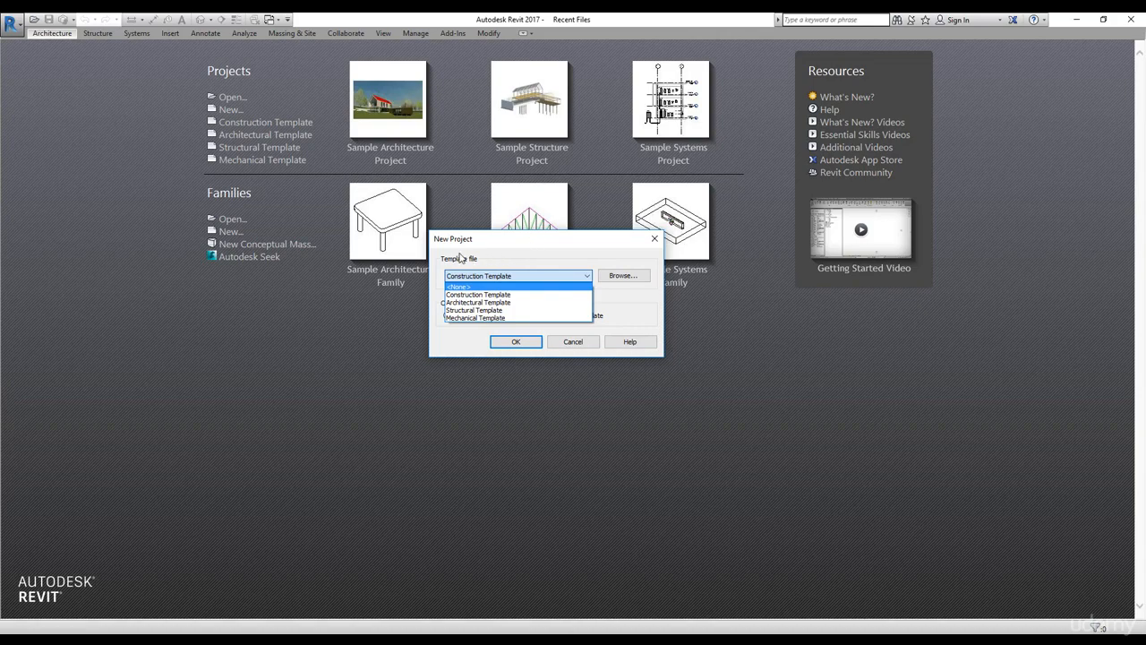
left_click(455, 341)
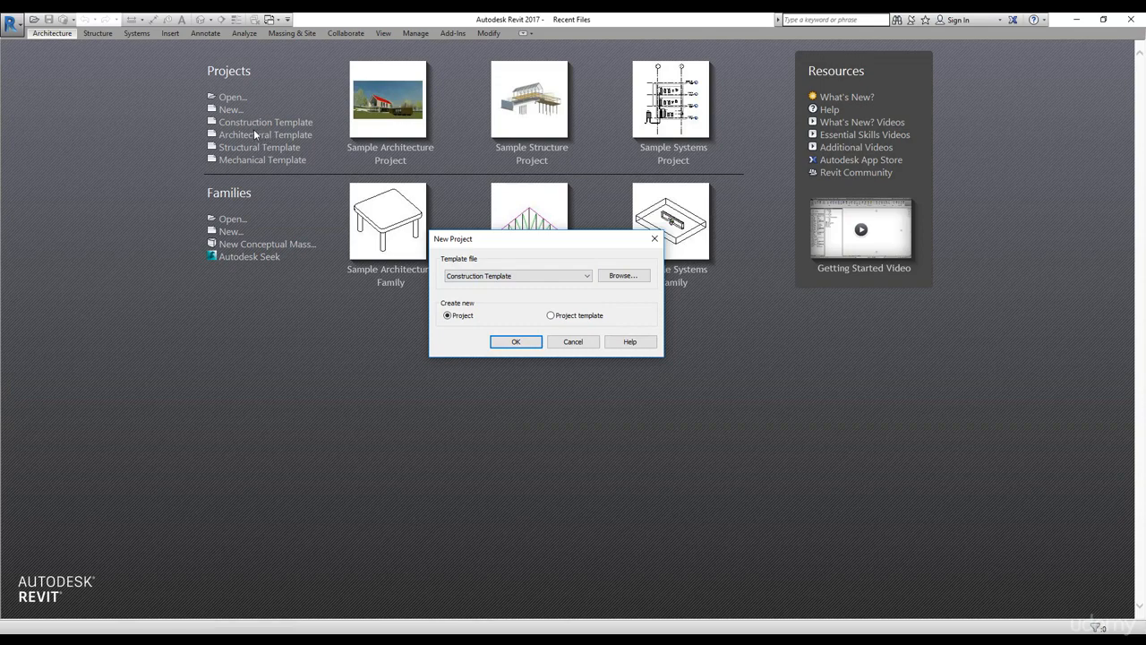
left_click_drag(544, 242, 560, 237)
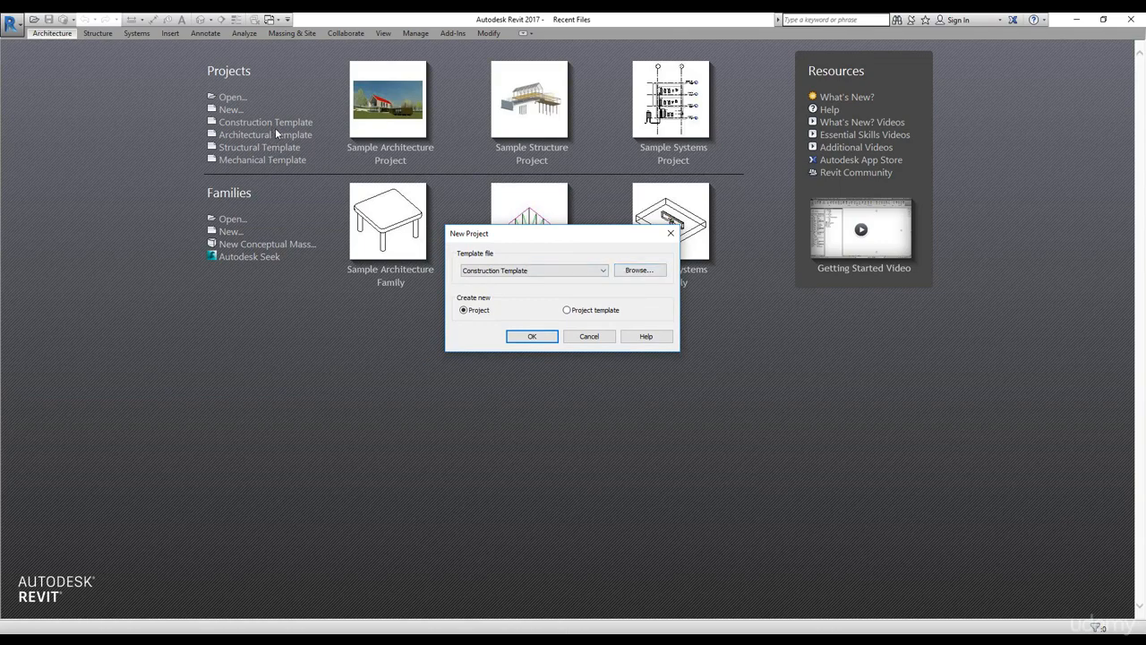
Browse the Generic folder for other project templates, and cancel both the template selection and the new project
left_click(646, 269)
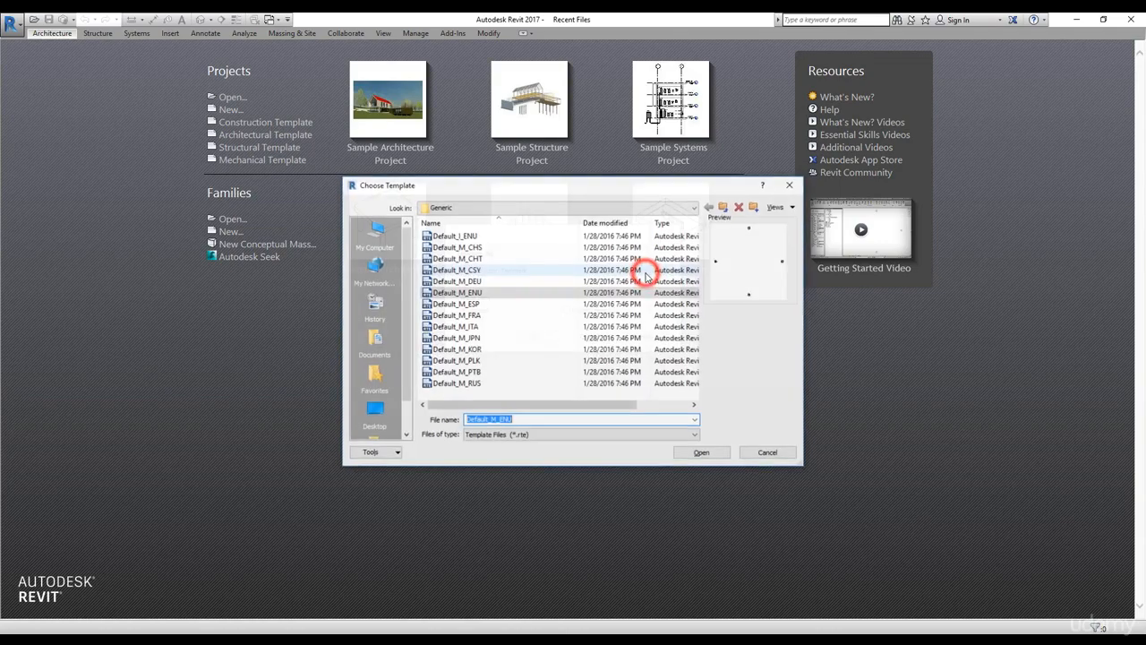
left_click_drag(533, 191, 553, 180)
left_click(573, 195)
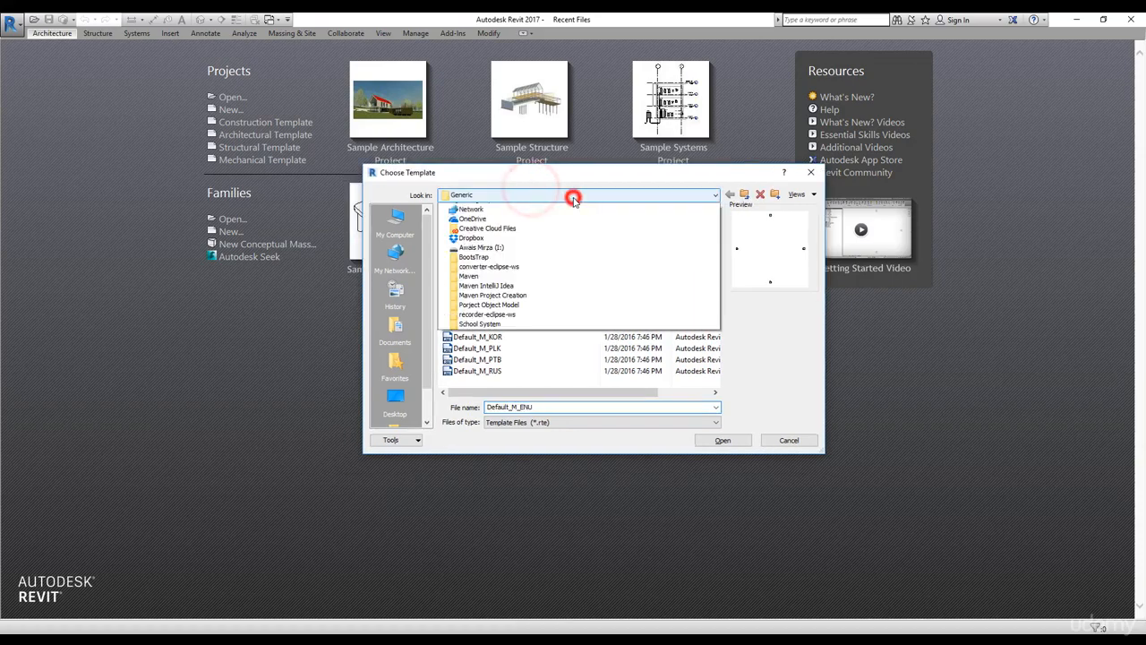
left_click(573, 194)
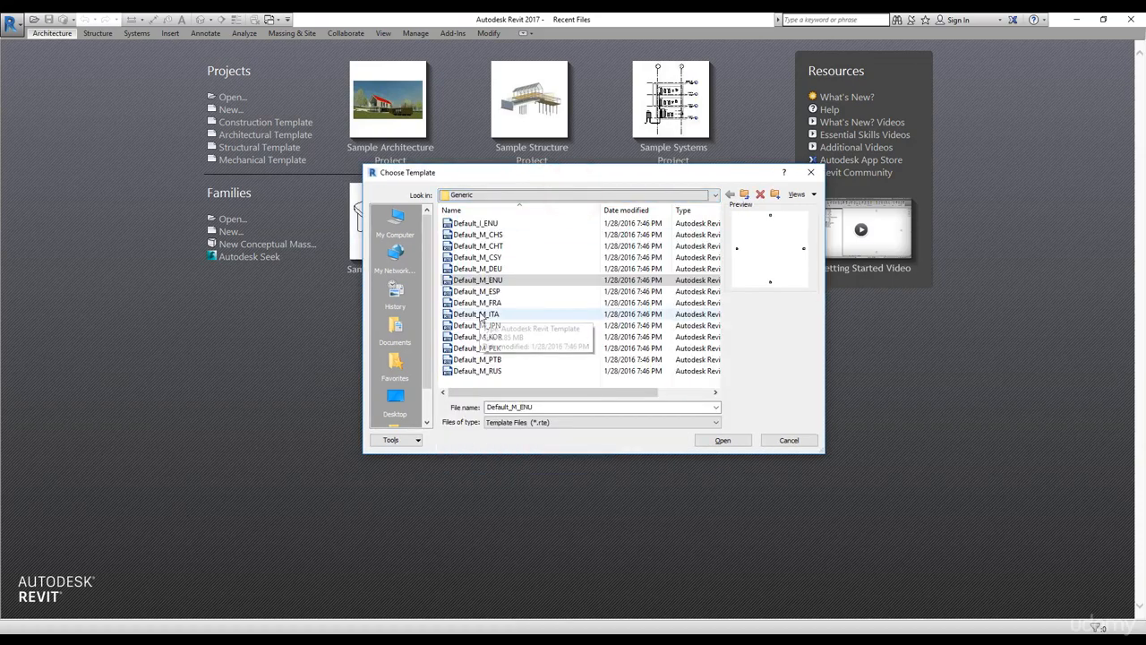
left_click(789, 440)
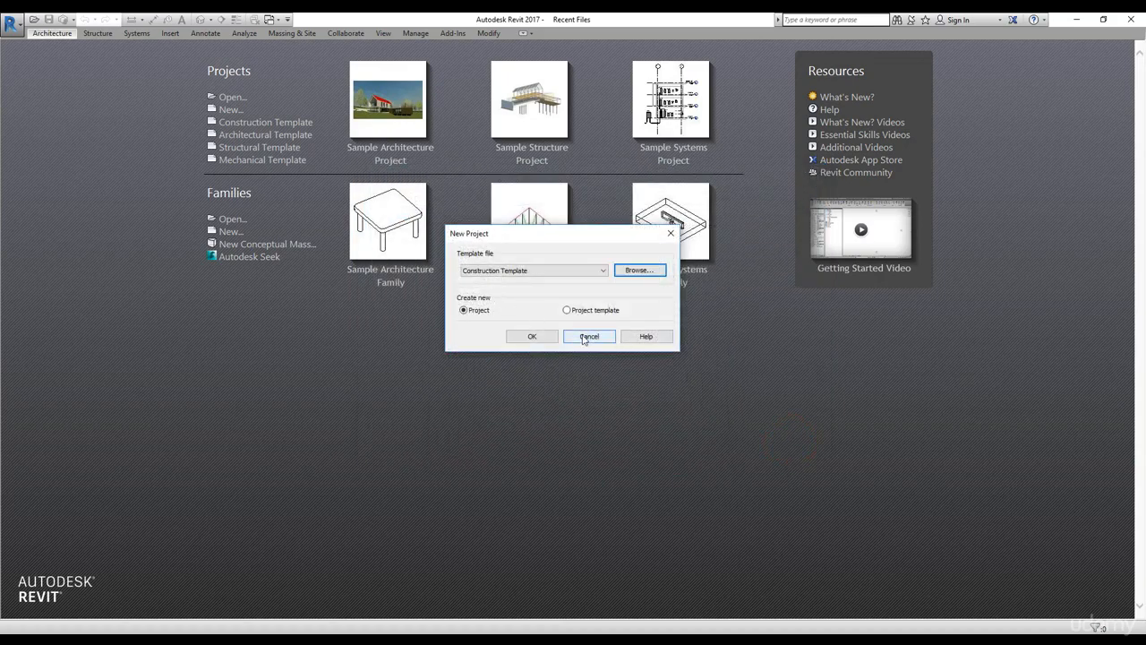
left_click(587, 337)
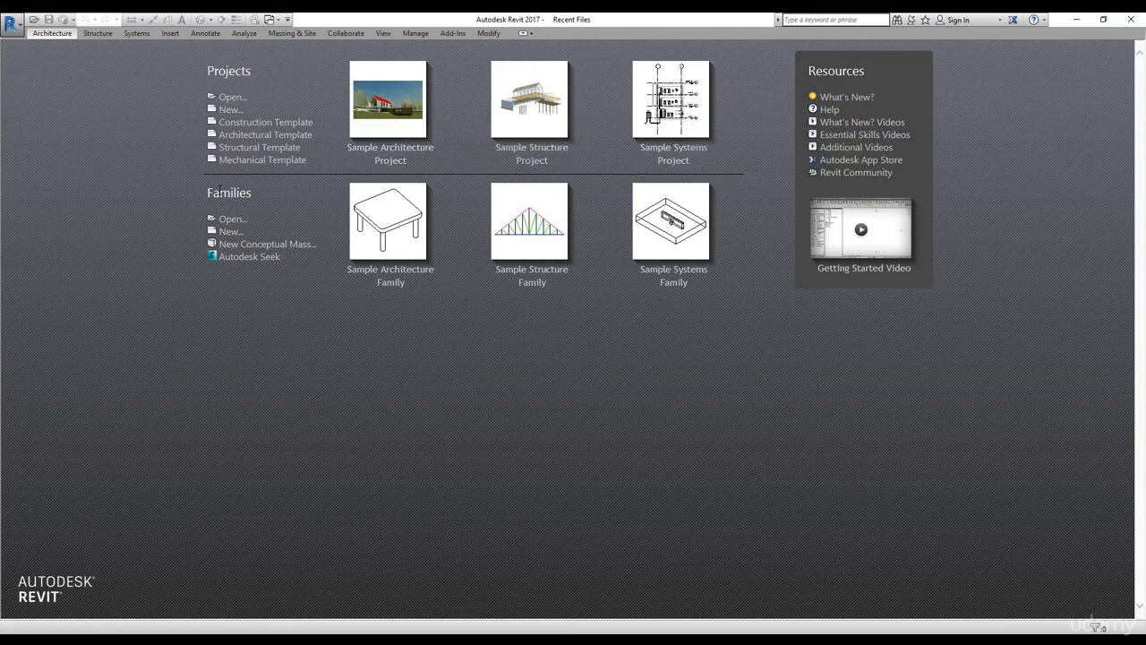
Open the file browser for existing families and cancel without opening one
mouse_move(206, 193)
left_mouse_down()
mouse_move(243, 198)
mouse_move(229, 196)
left_mouse_up()
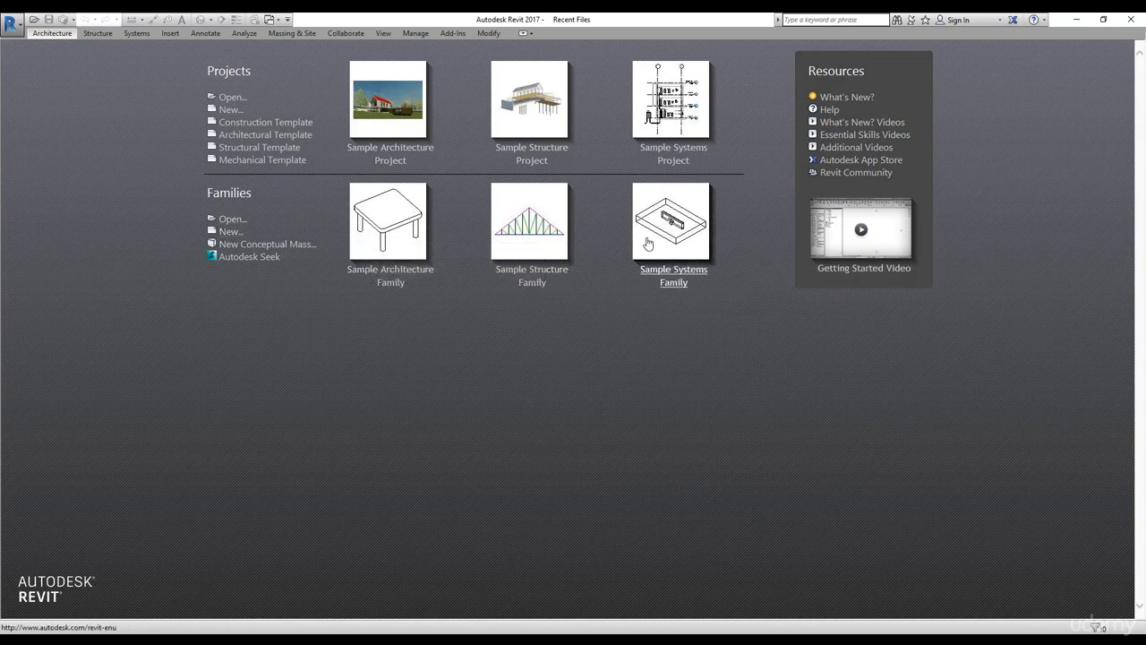
left_click(232, 219)
left_click(756, 415)
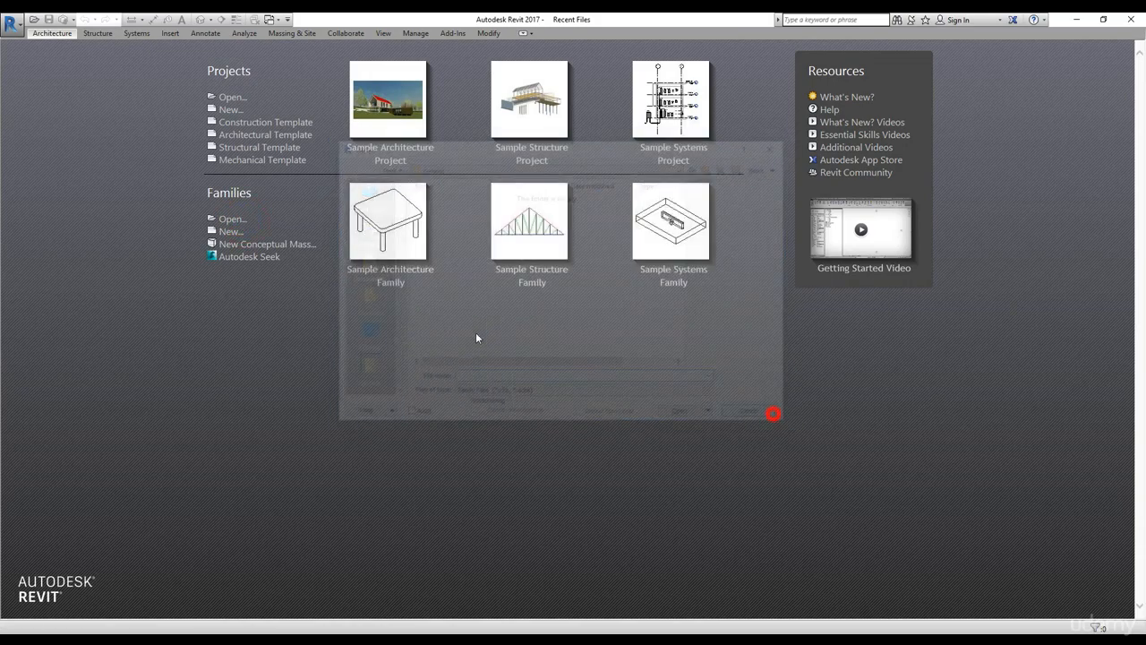
Browse the new family templates in the English folder, preview ones such as Metric Electrical Equipment, and cancel
left_click(230, 231)
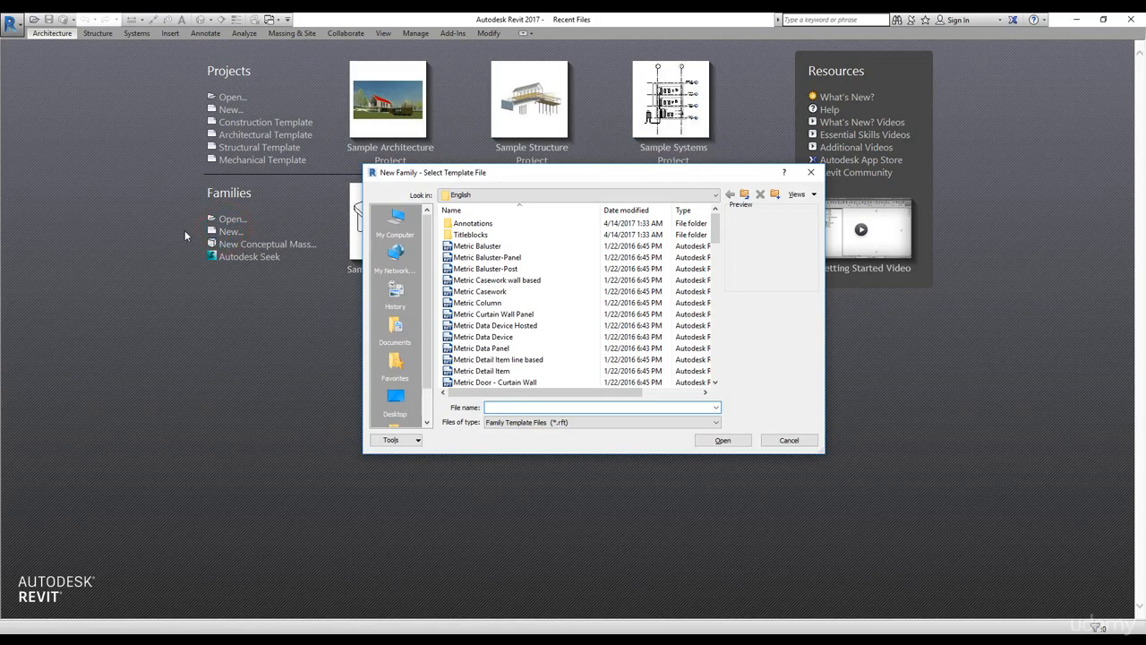
scroll(498, 254, "down", 7)
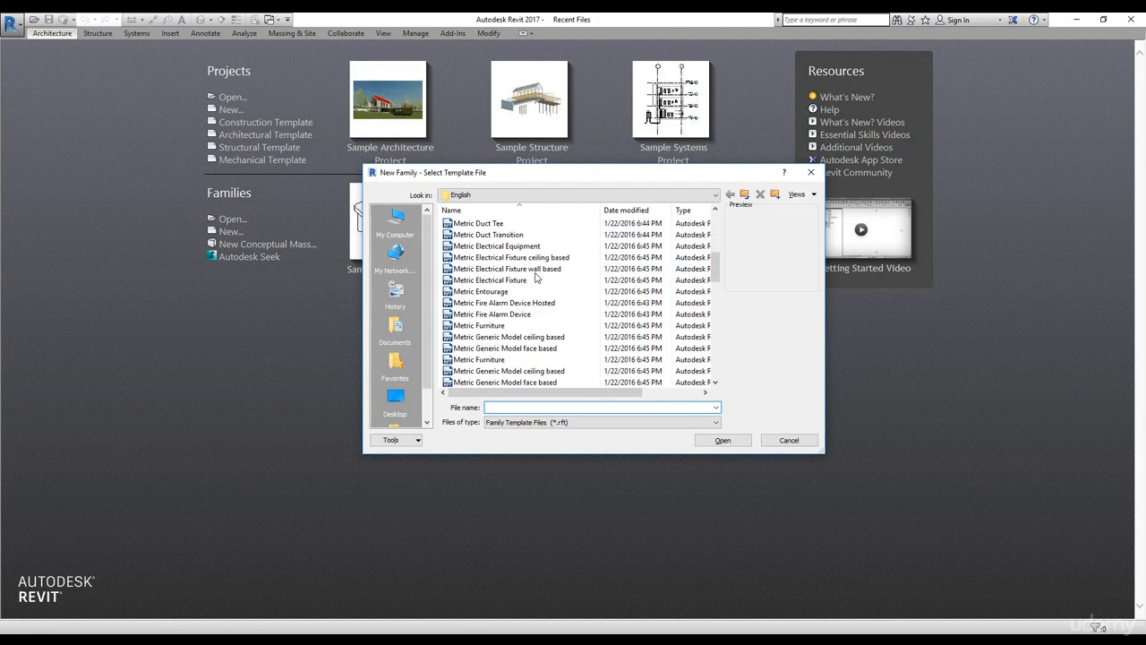
left_click(496, 313)
left_click(488, 279)
left_click(491, 245)
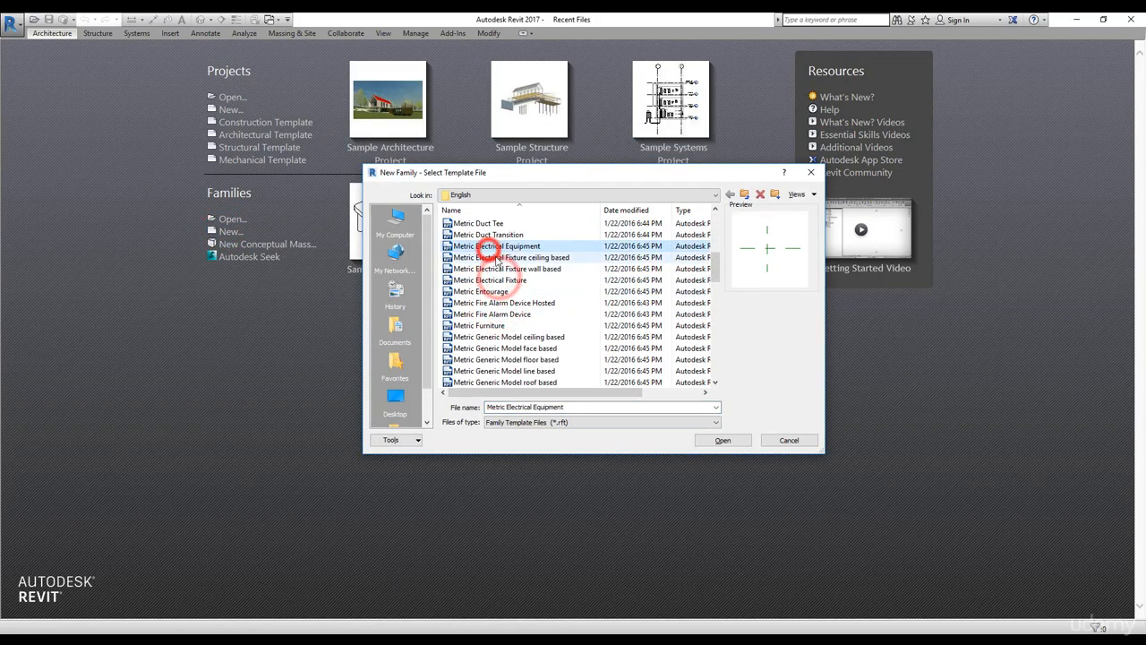
scroll(500, 268, "down", 4)
scroll(501, 276, "down", 3)
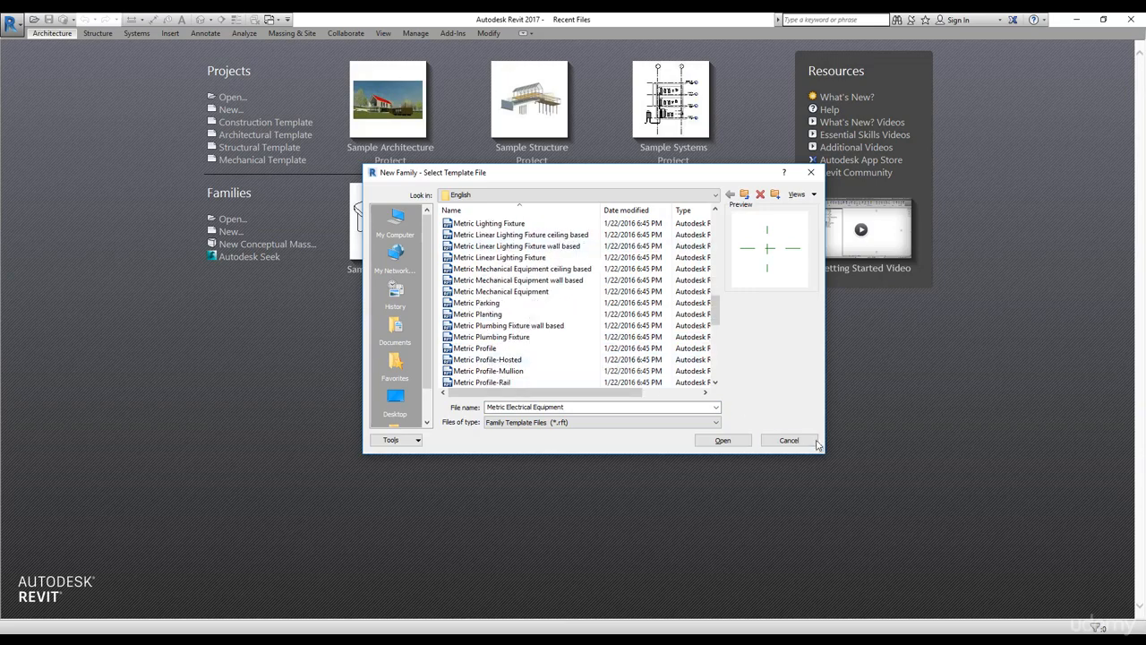
left_click(788, 440)
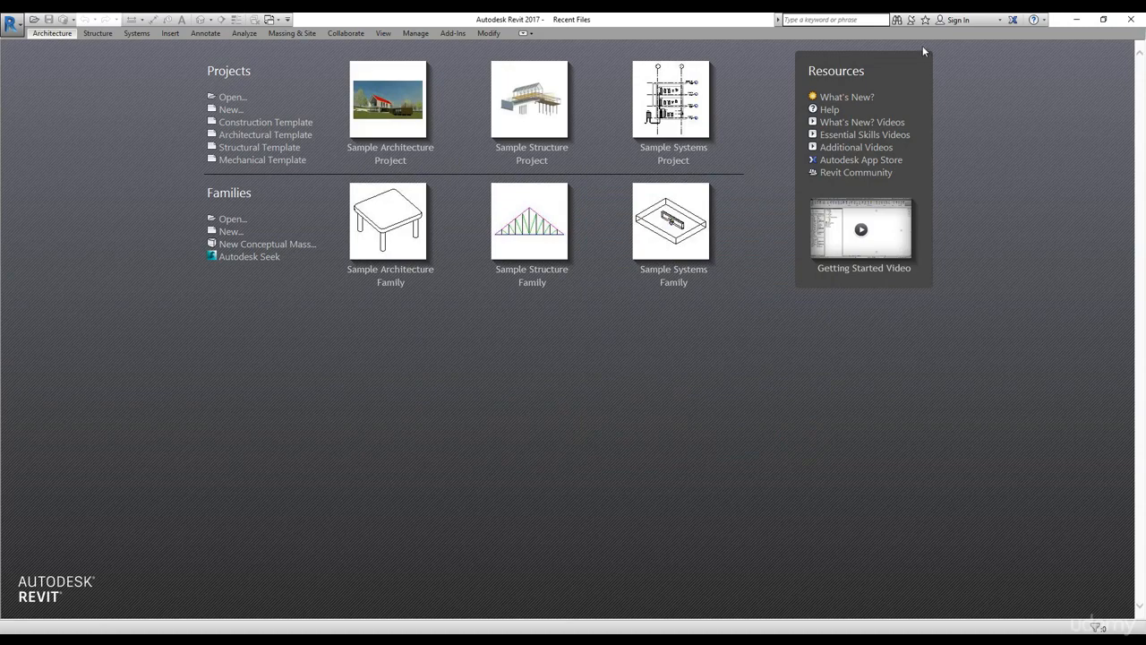
View the What's New help page for Revit 2017 in the browser and return to the start page
left_click(861, 99)
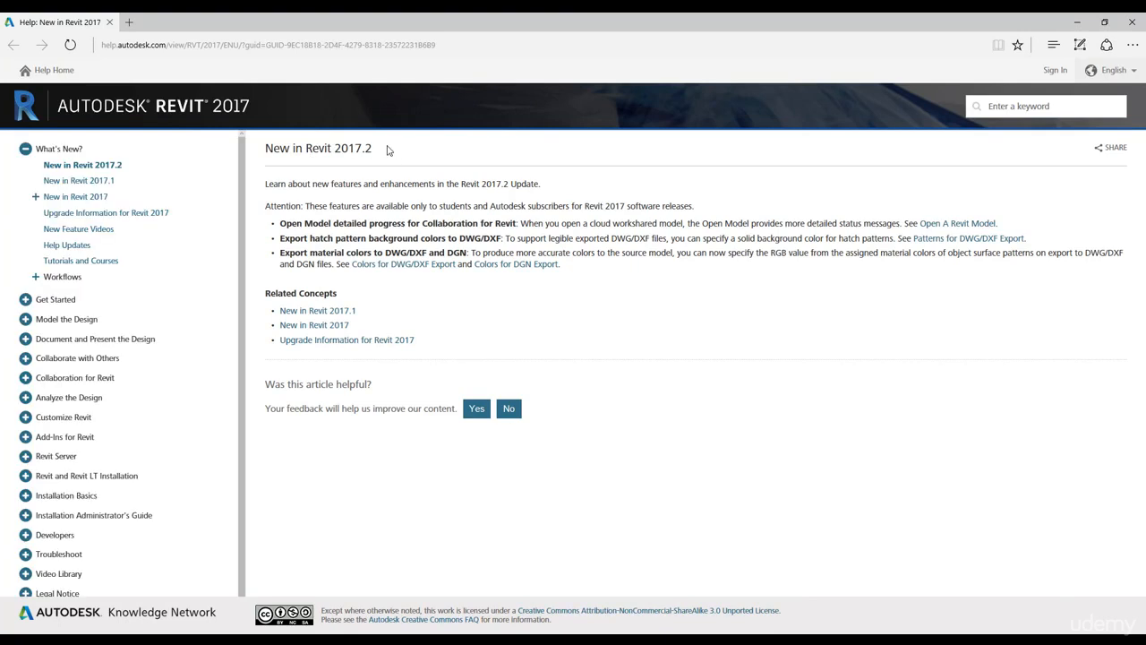
left_click(1132, 22)
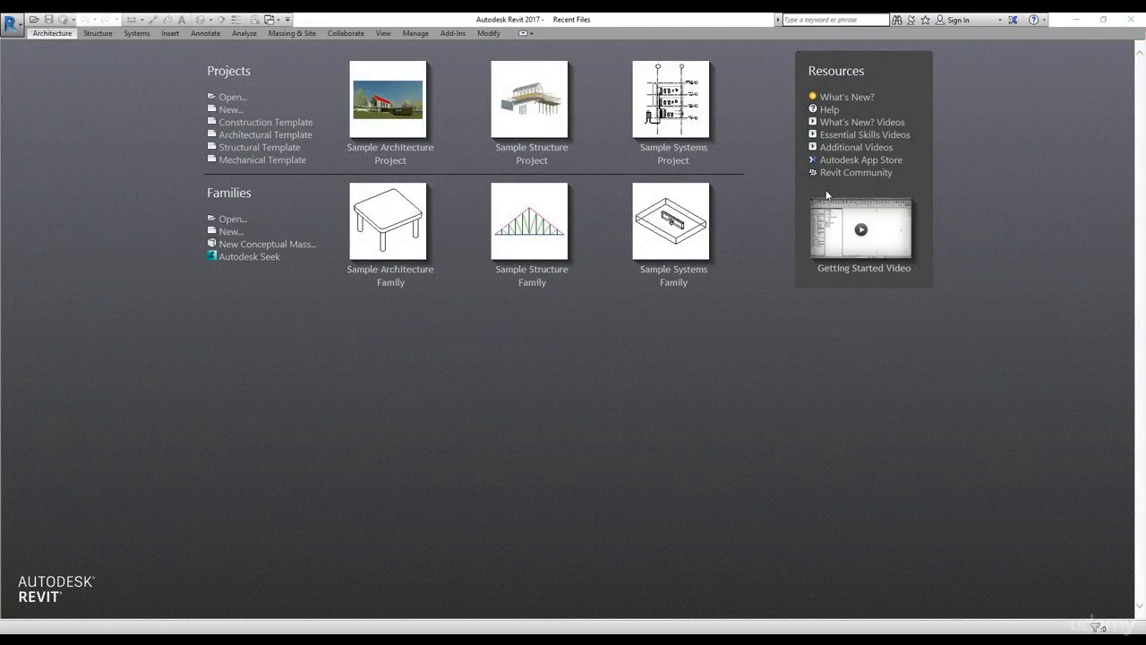
left_click(769, 328)
double_click(251, 191)
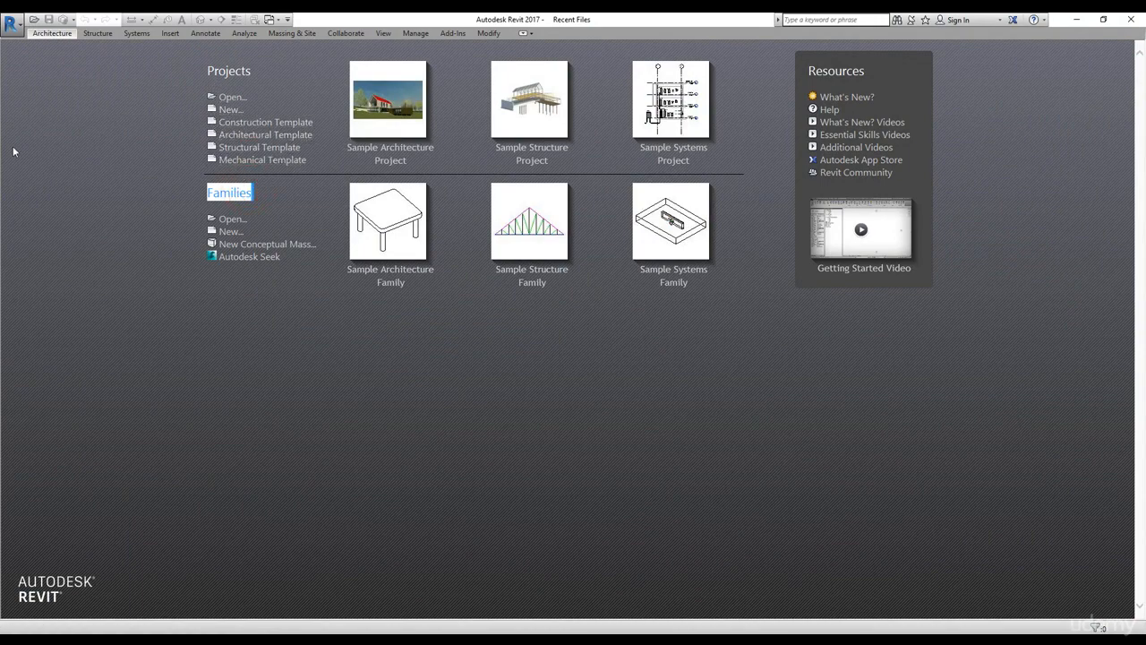
Open the New Project dialog from the application menu and cancel it
left_click(11, 25)
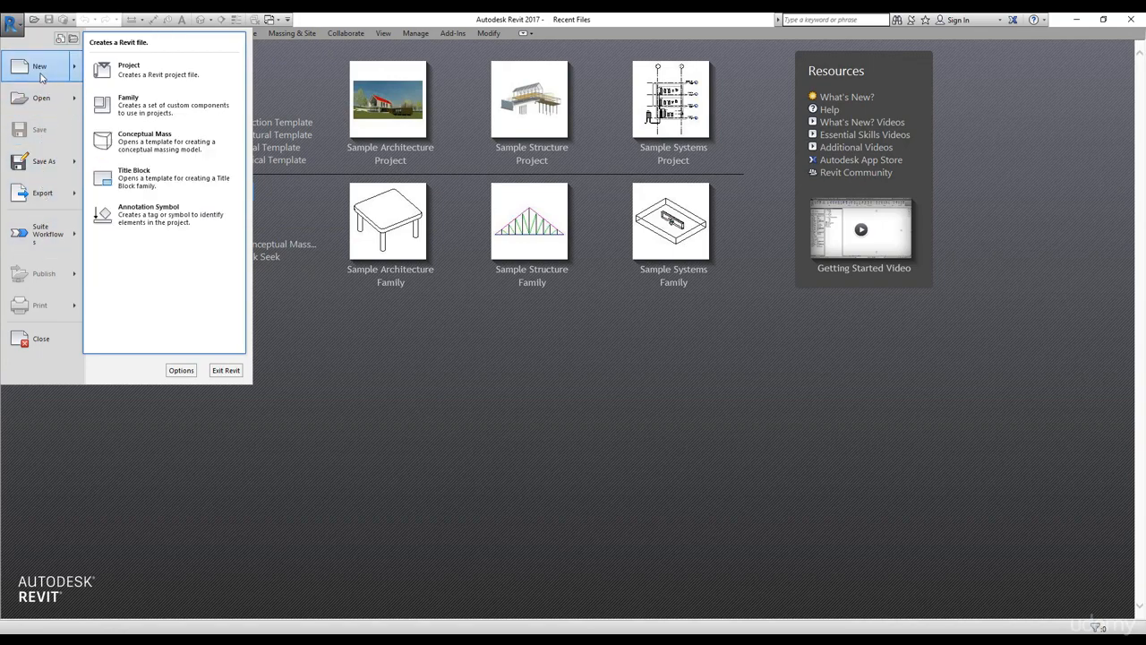
left_click(37, 70)
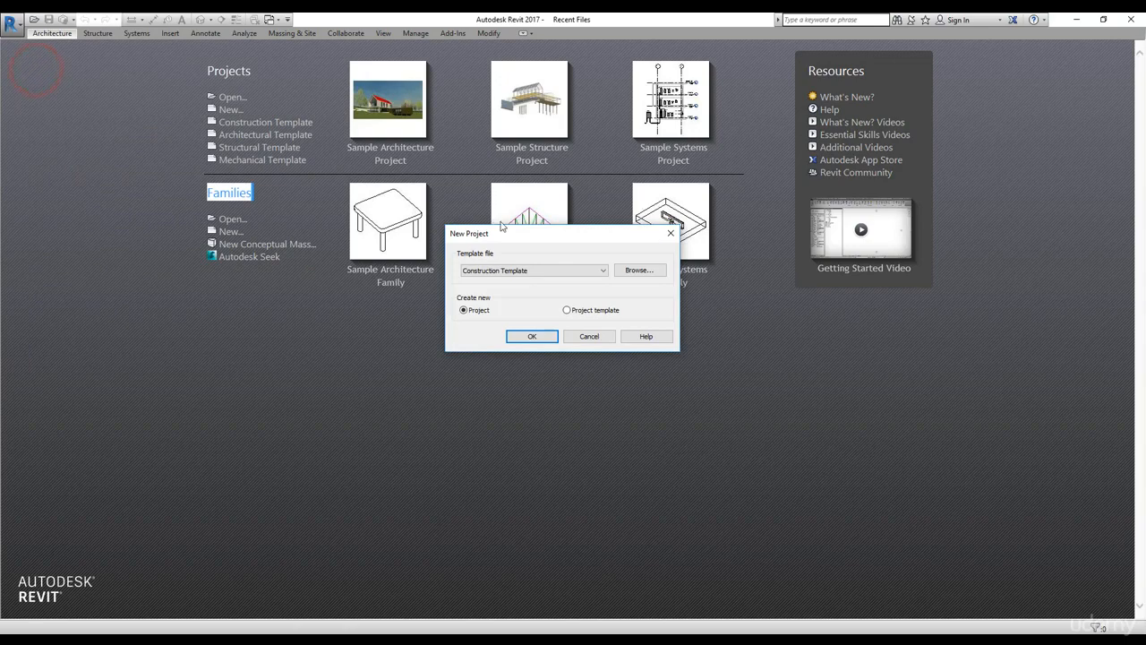
left_click(576, 337)
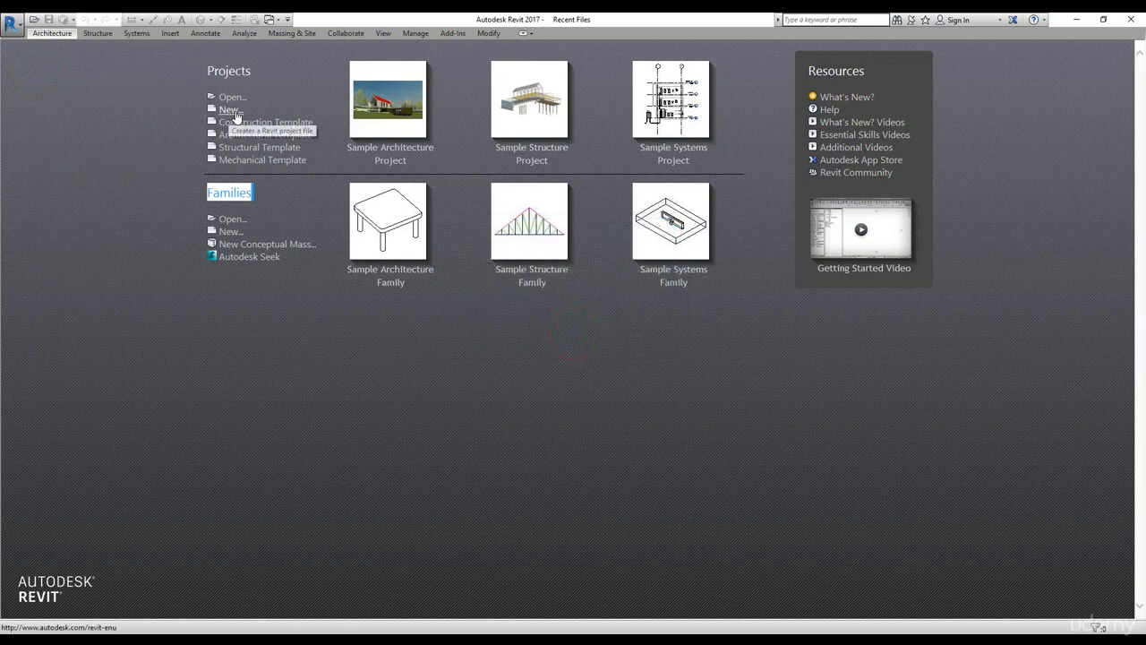
Review the application menu's New, Open, Save As, Export, Publish and Print options
left_click(18, 33)
mouse_move(29, 70)
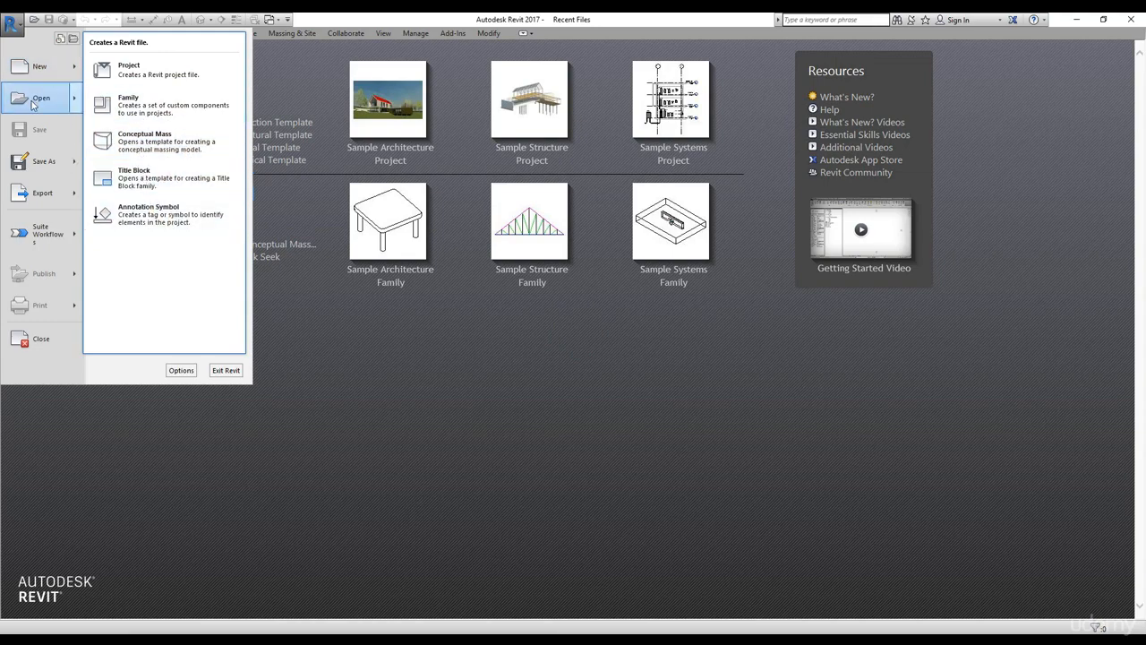
mouse_move(33, 105)
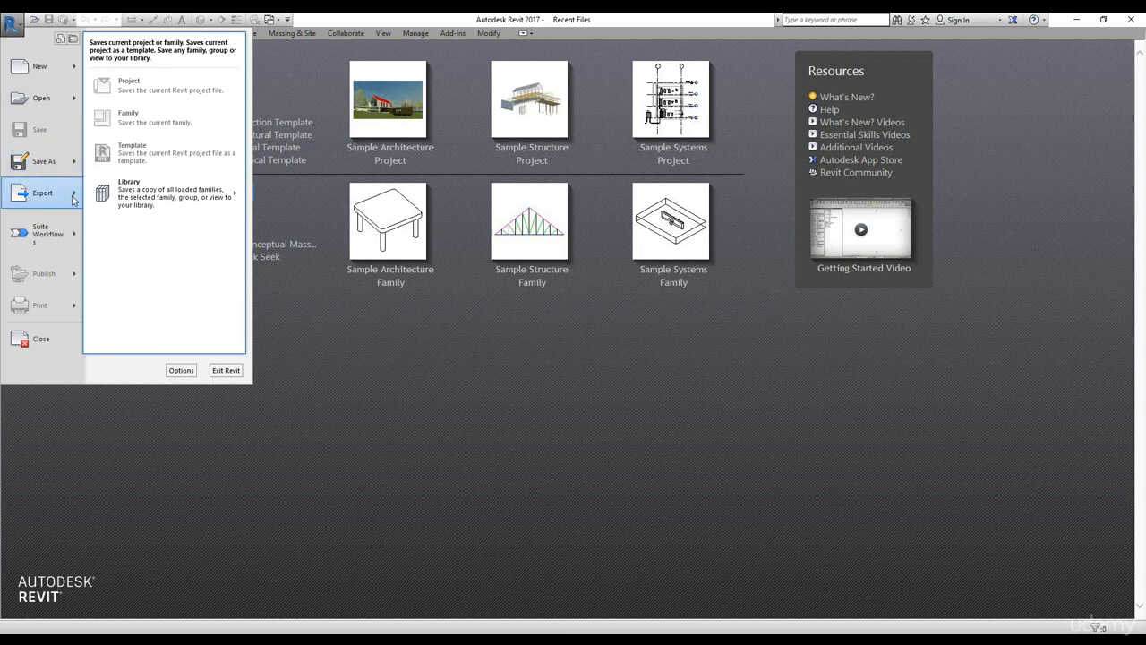
left_click(73, 195)
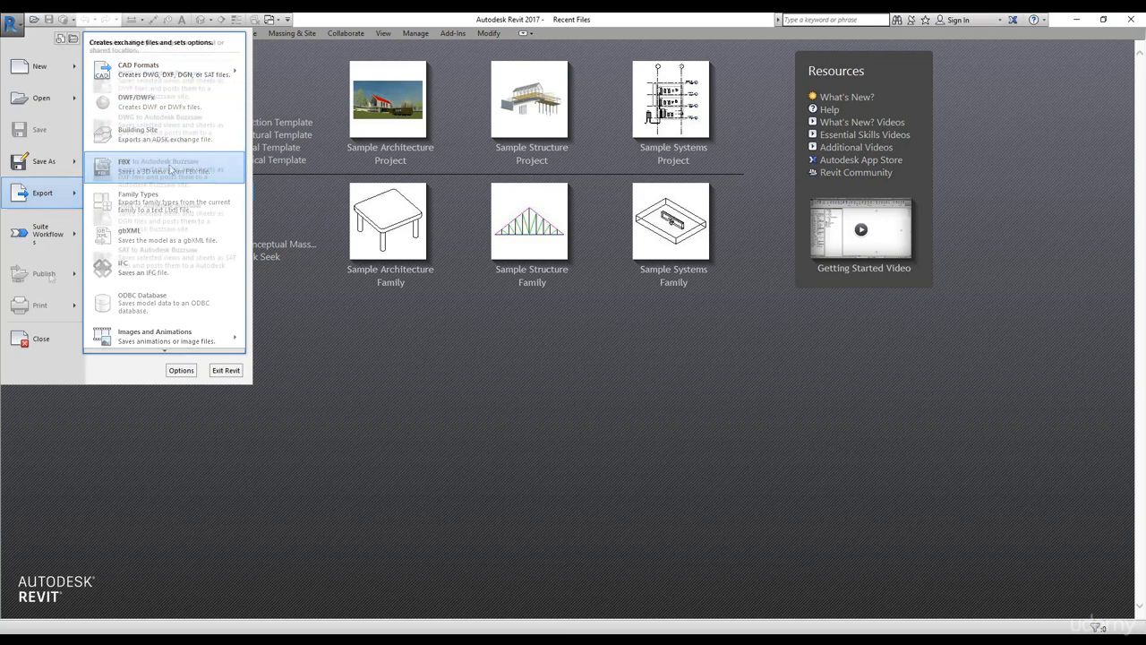
mouse_move(52, 276)
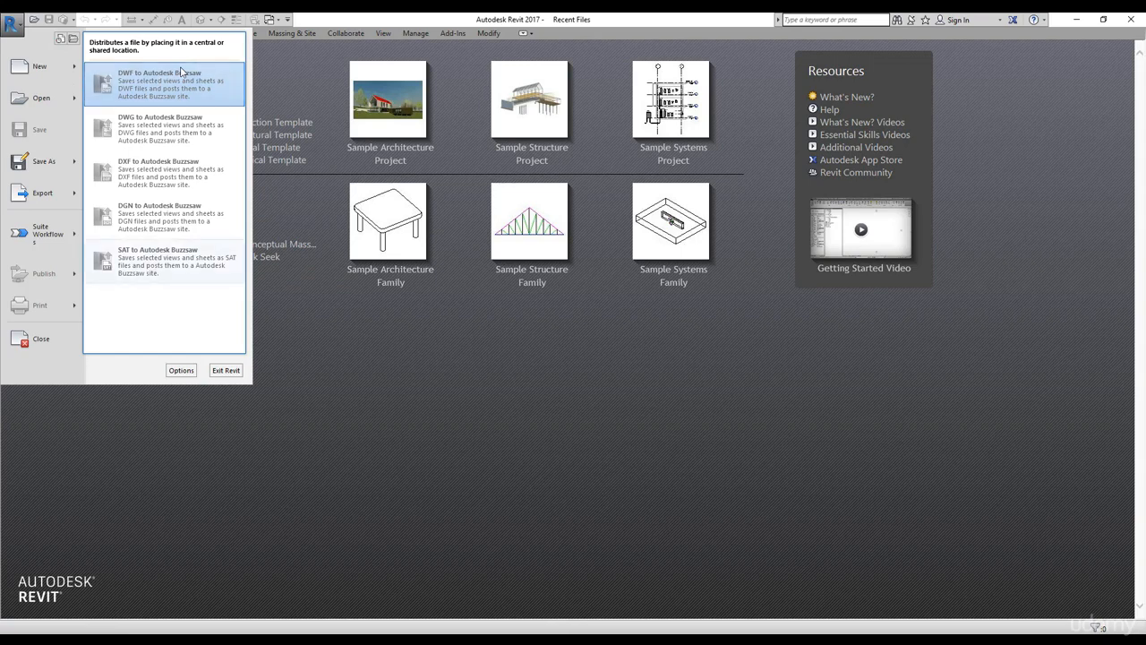
mouse_move(38, 310)
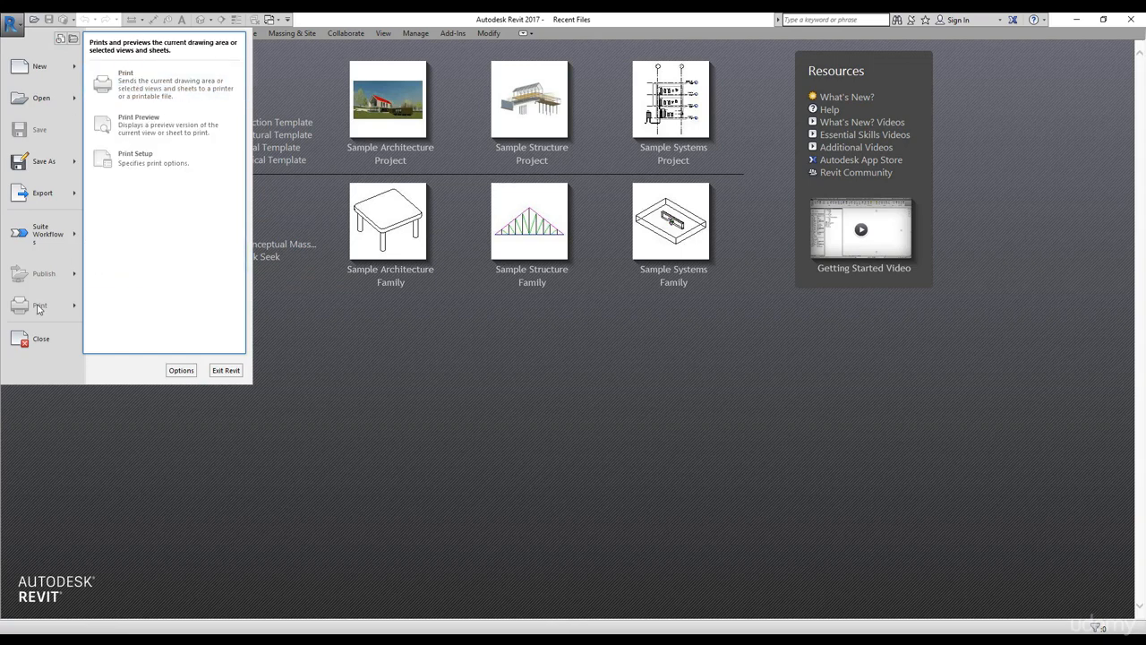